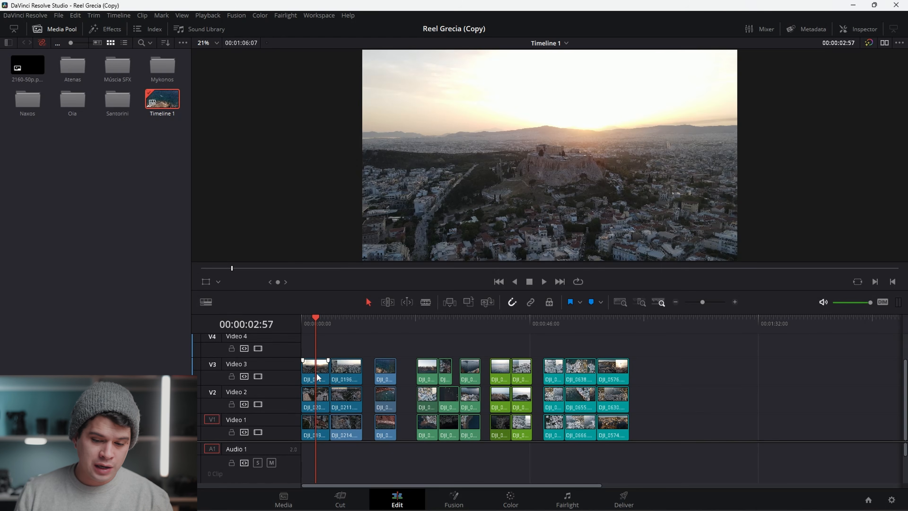
Toggle the Video 3 and Video 2 tracks off and on to preview each layer of stacked clips.
left_click(258, 376)
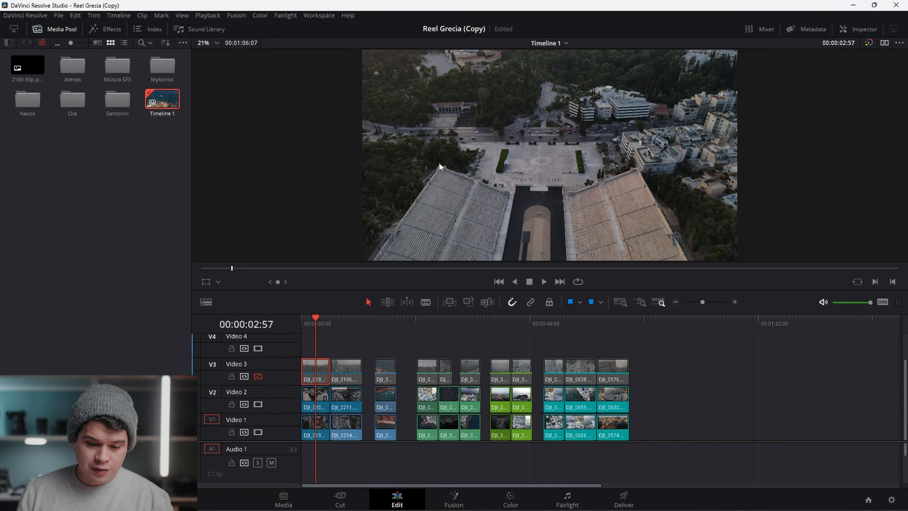
left_click(258, 405)
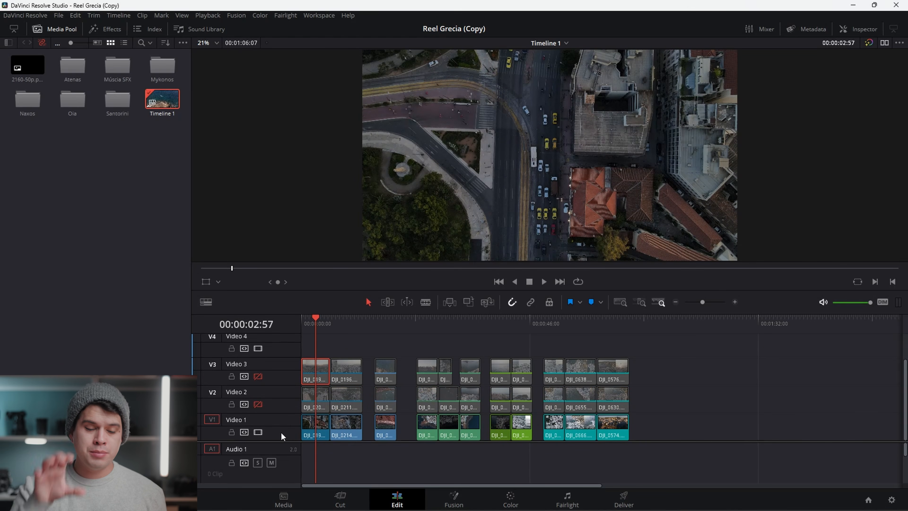
left_click(387, 324)
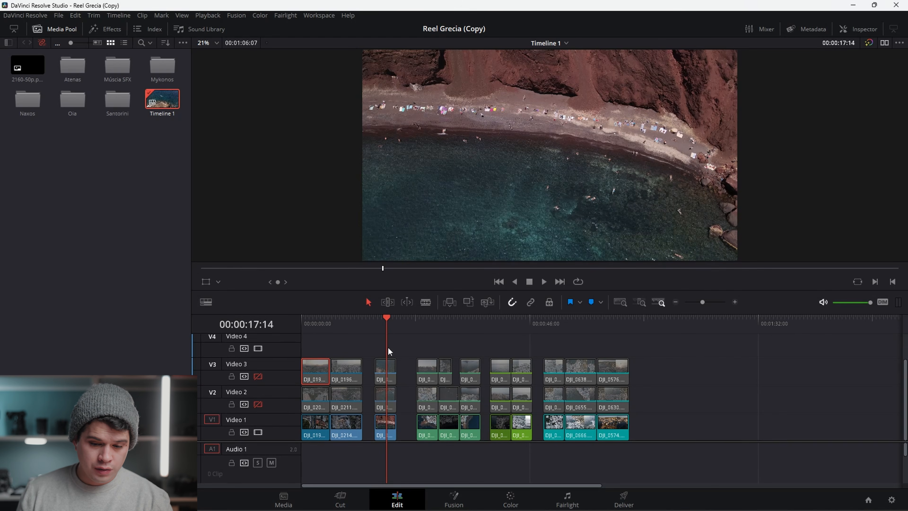
left_click(255, 377)
left_click(259, 403)
left_click(257, 376)
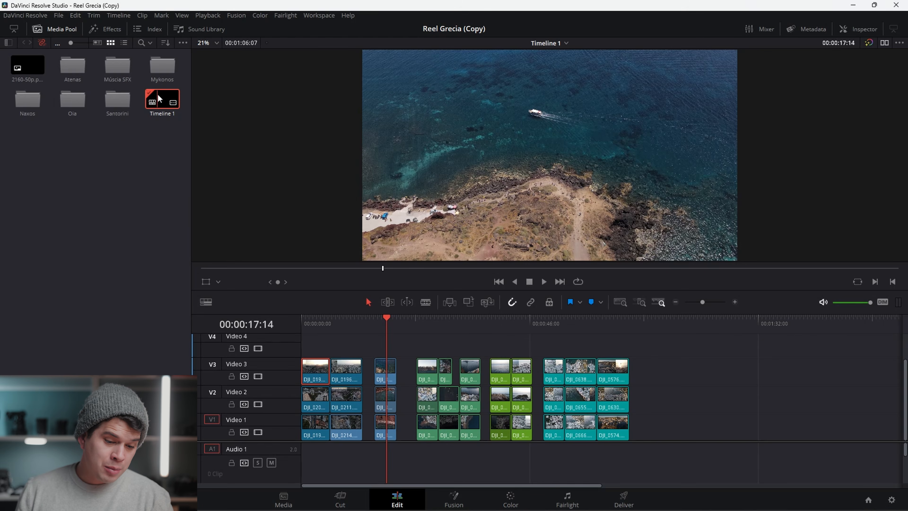
Switch the timeline to vertical 2160 x 3840 resolution in Timeline Settings.
right_click(158, 94)
mouse_move(219, 96)
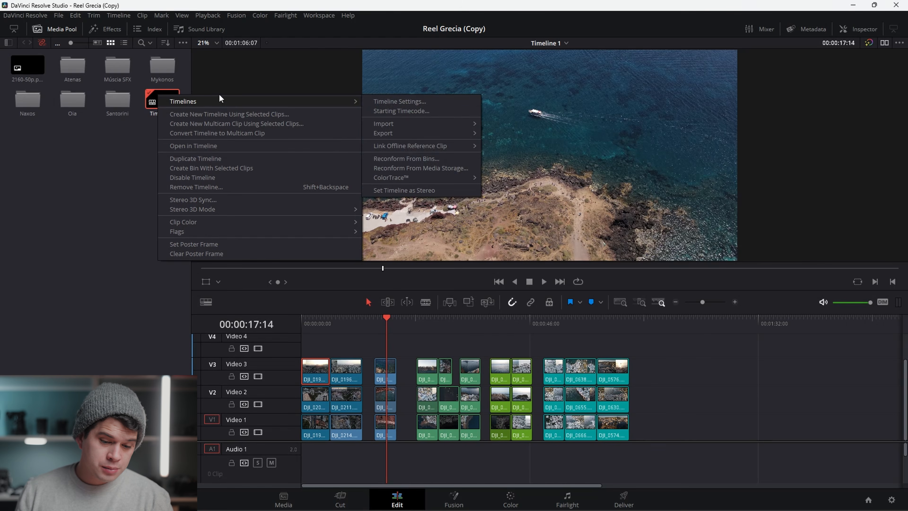
left_click(380, 101)
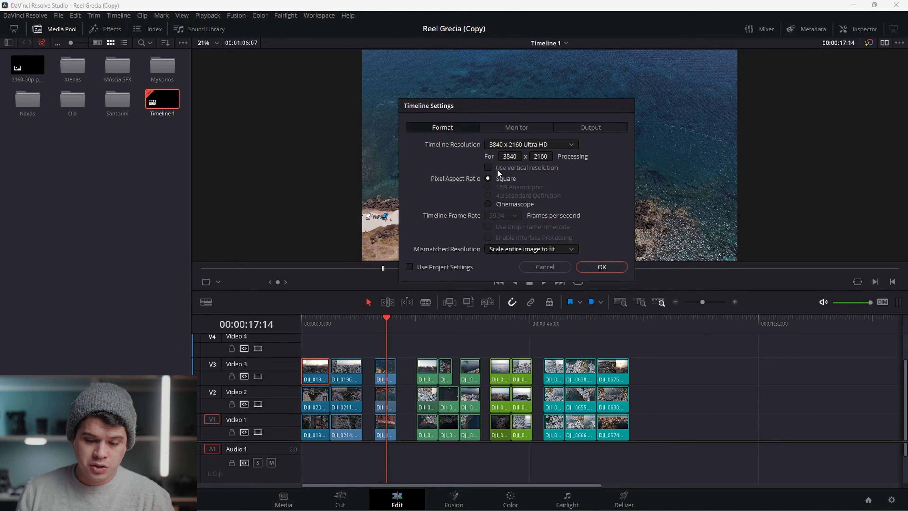
left_click(488, 167)
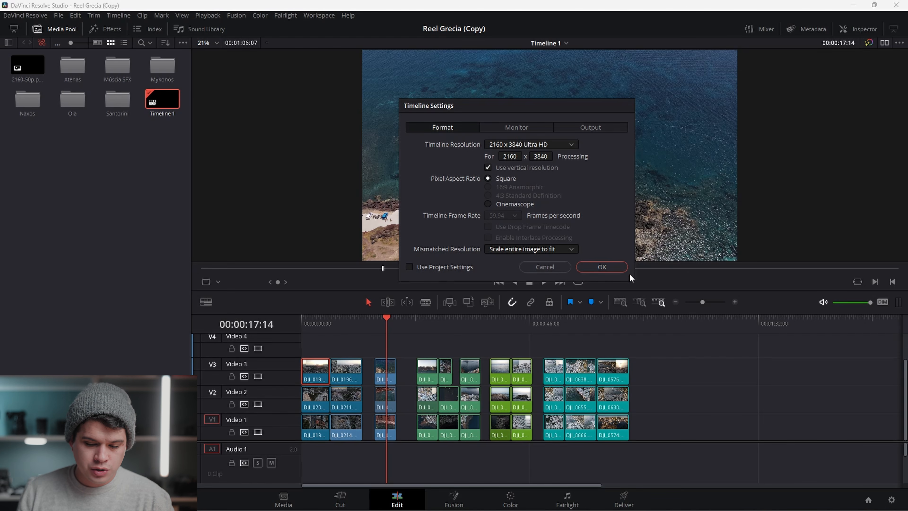
left_click(623, 268)
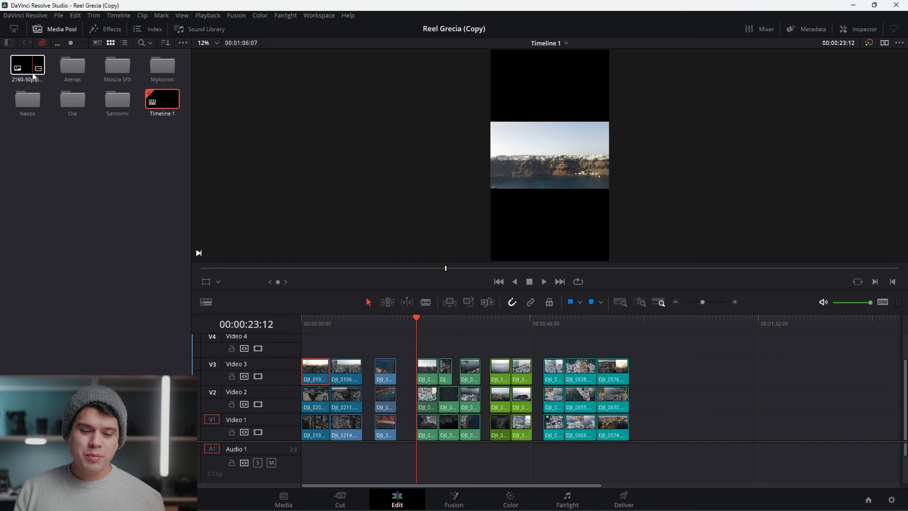
Place the 2160-50p.png frame overlay on Video 4 across the clips and set the Video 3 clip's zoom to 1.000.
left_click_drag(33, 76, 632, 370)
left_click_drag(796, 95, 772, 108)
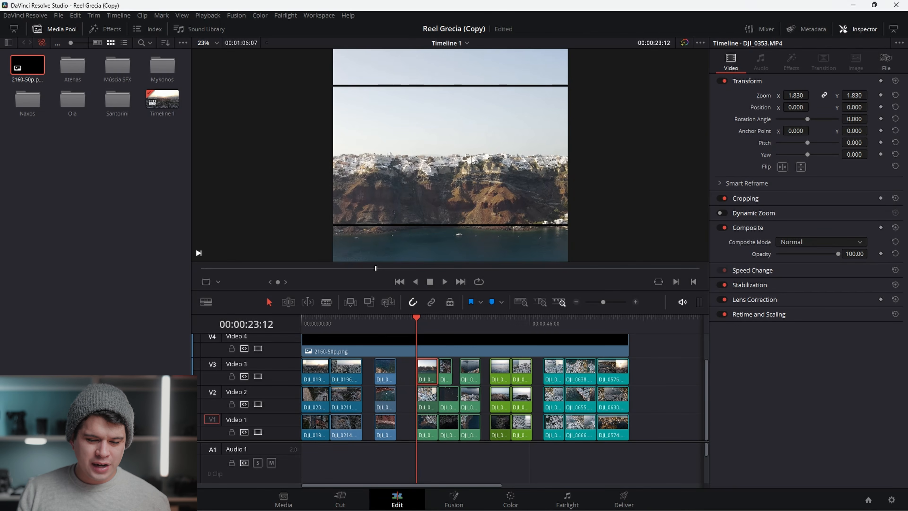
scroll(472, 158, "down", 4)
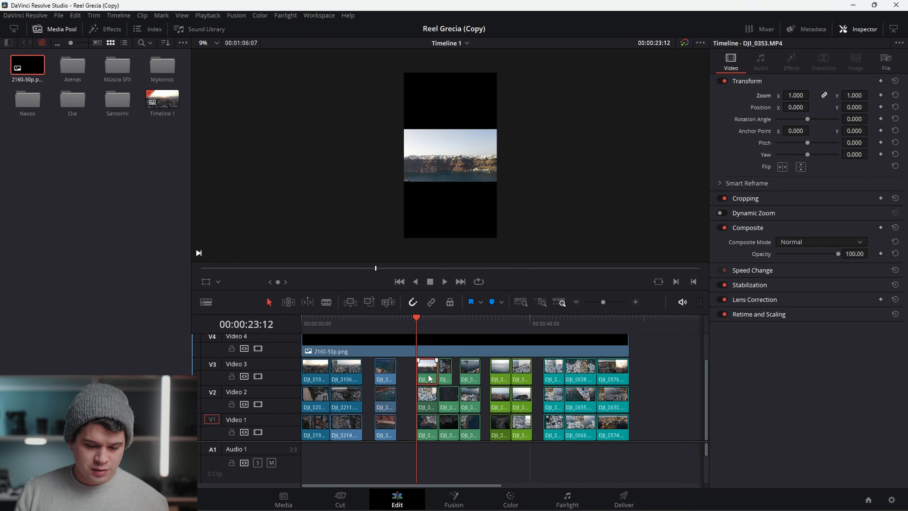
Shift the Video 3 clip vertically into the top slot of the frame.
left_click_drag(854, 107, 870, 107)
left_click_drag(871, 106, 871, 107)
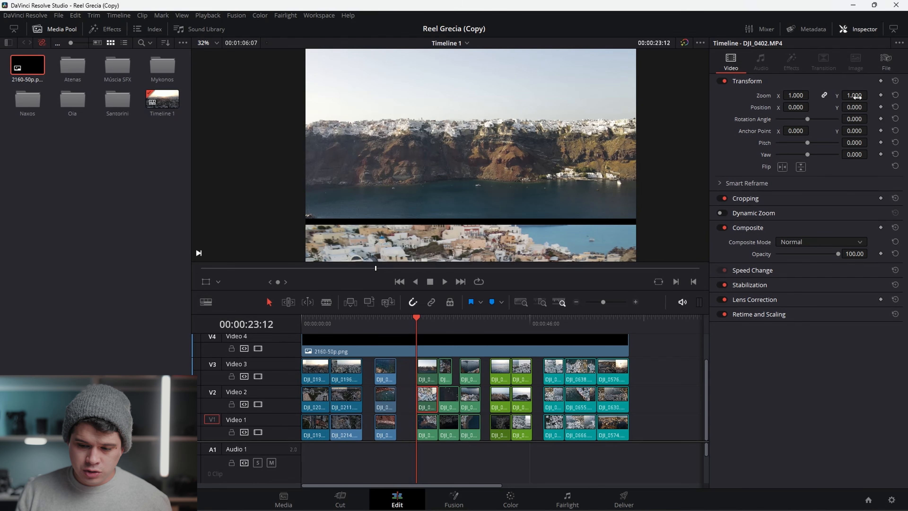
Set the Video 2 clip's zoom to 1.060 and reposition it in the viewer into the middle slot.
left_click_drag(871, 95, 871, 95)
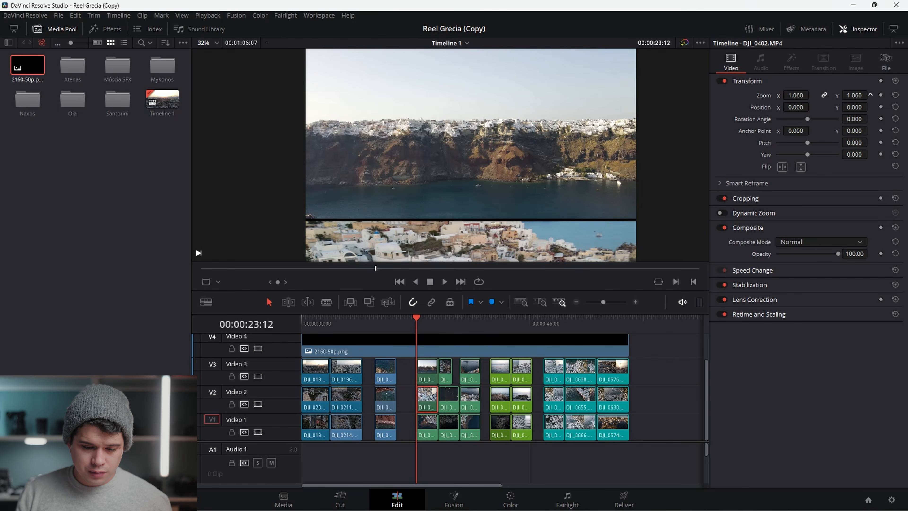
scroll(565, 182, "down", 5)
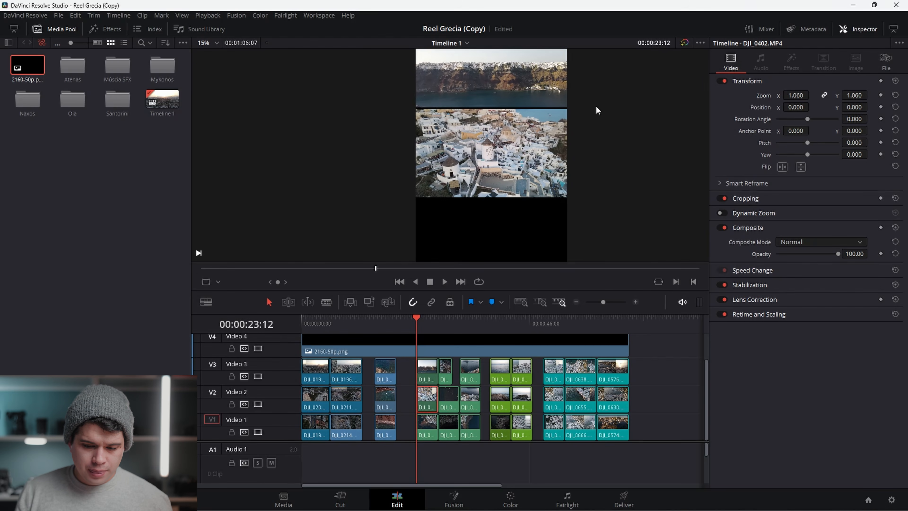
left_click_drag(592, 189, 608, 137)
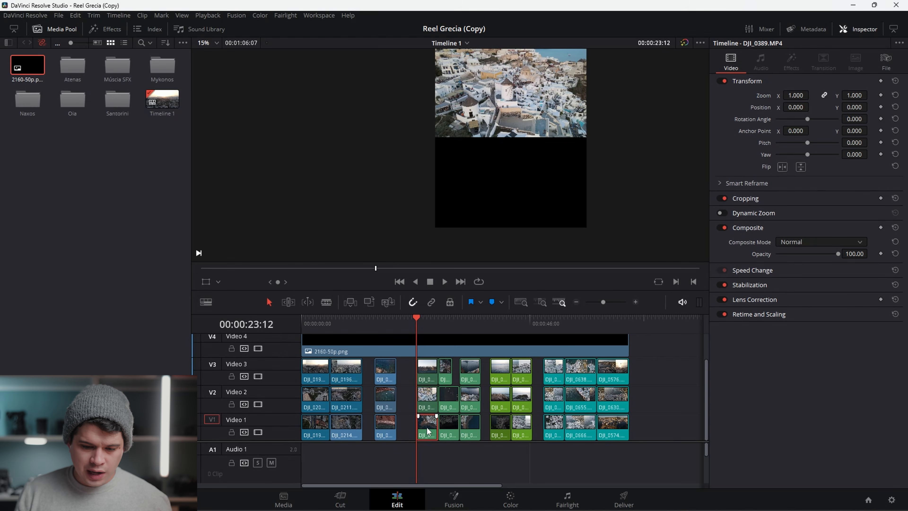
Move the Video 1 clip into the bottom slot, with position Y -4033 and zoom 1.040.
left_click_drag(870, 107, 869, 107)
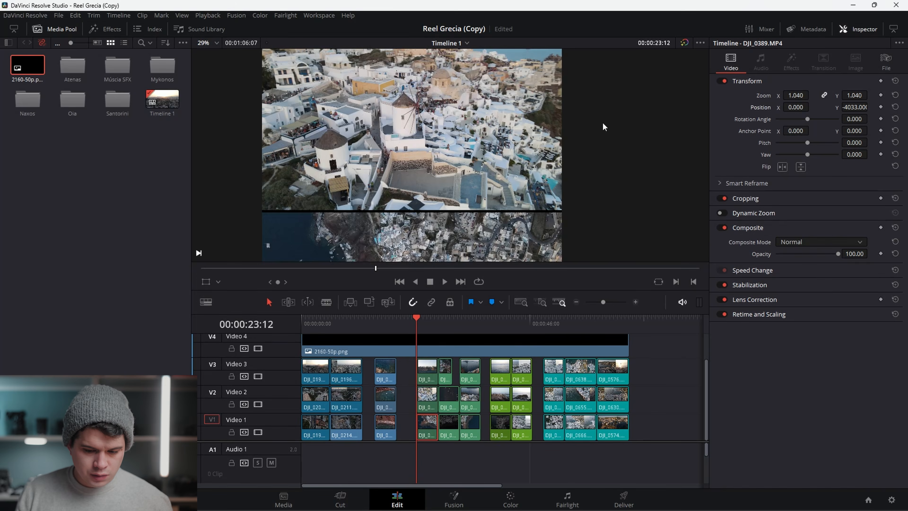
scroll(602, 124, "down", 2)
left_click_drag(499, 93, 553, 129)
scroll(640, 130, "up", 2)
scroll(603, 136, "down", 4)
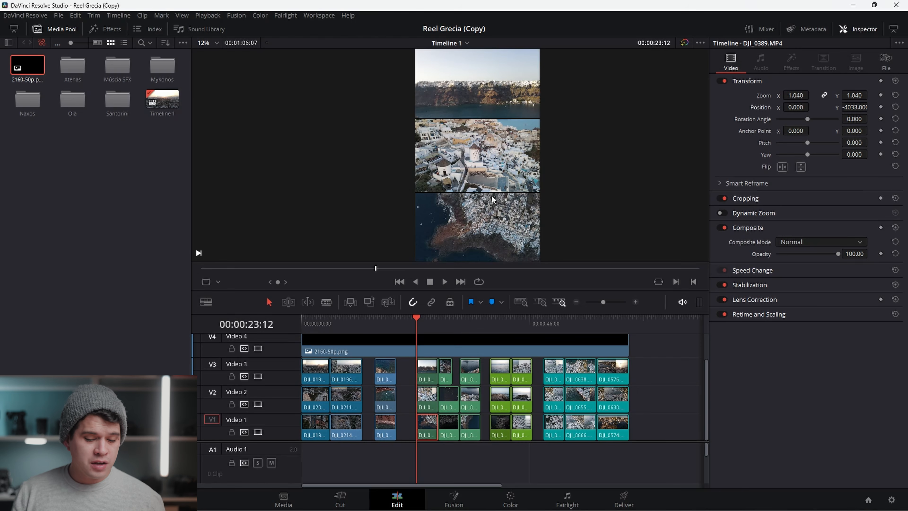
Disable the Video 4 overlay track and play back the stacked vertical layout.
left_click(258, 349)
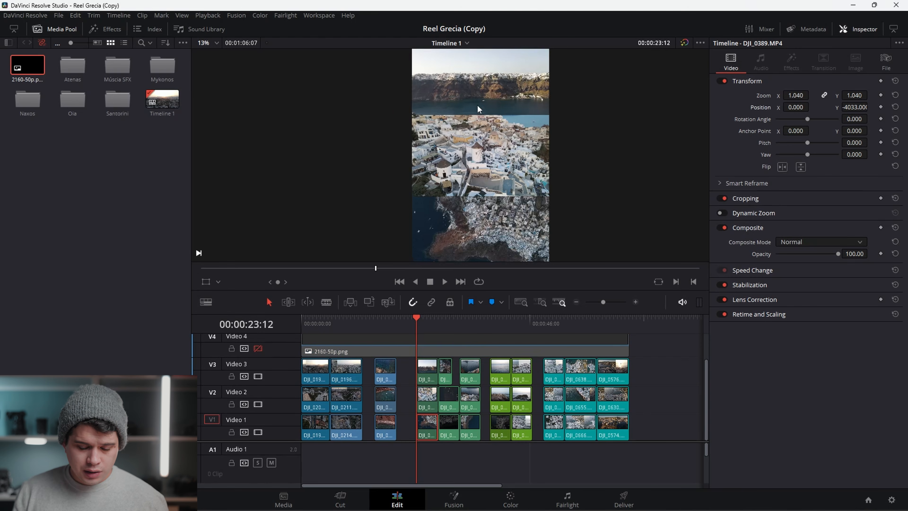
scroll(507, 105, "up", 4)
scroll(547, 111, "down", 4)
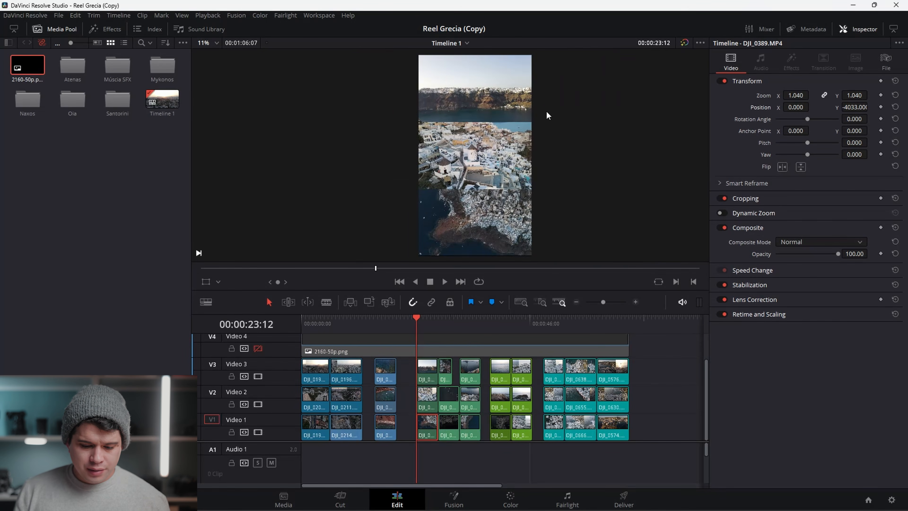
key("space")
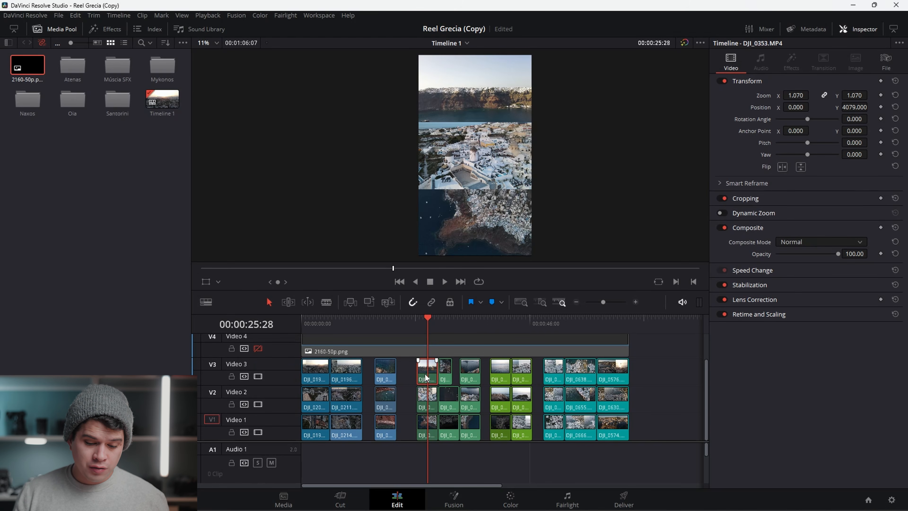
Copy the transformed clip on Video 3.
left_click(415, 380)
right_click(428, 380)
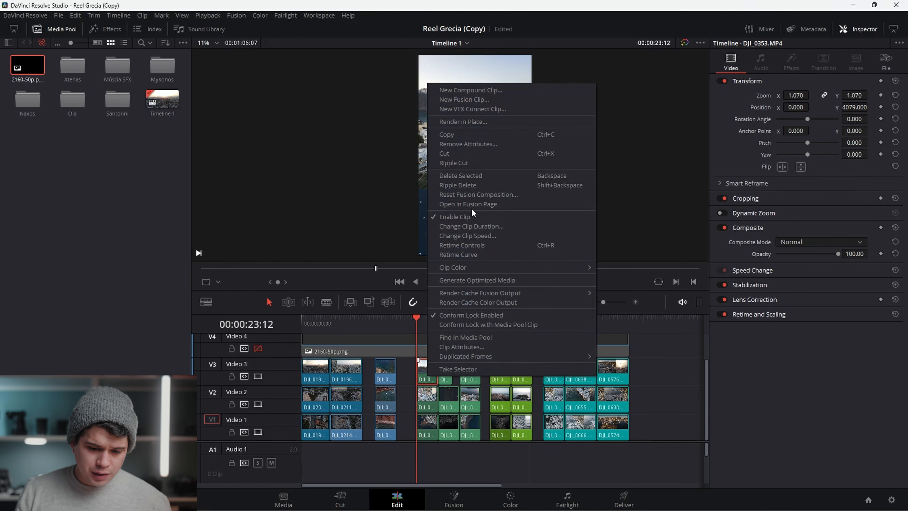
left_click(467, 135)
Paste its attributes onto all the other Video 3 clips.
left_click_drag(461, 363, 312, 378)
right_click(614, 379)
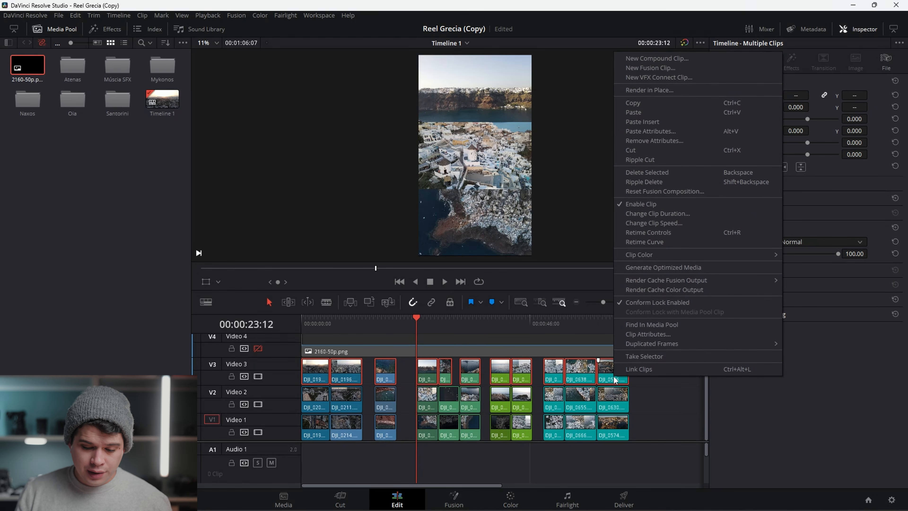
left_click(685, 131)
left_click(543, 404)
left_click(515, 337)
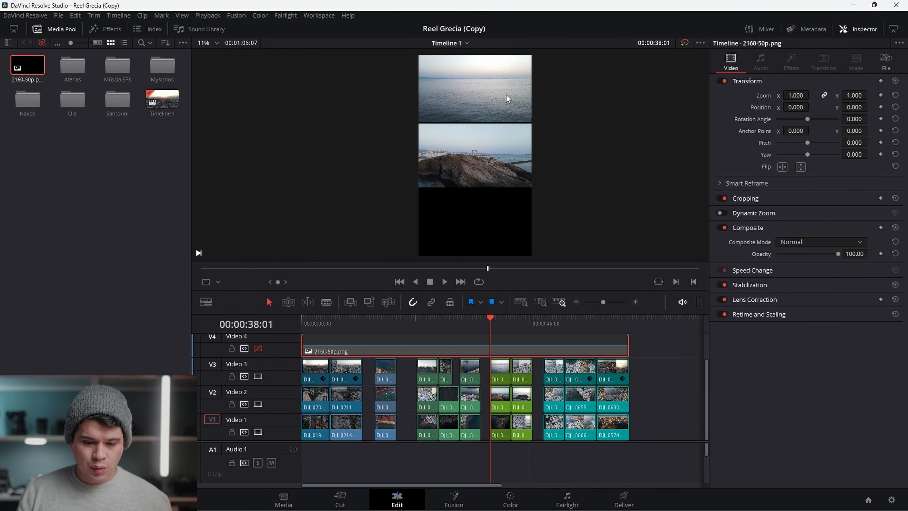
Copy the transformed clip on Video 2.
left_click(429, 321)
right_click(425, 404)
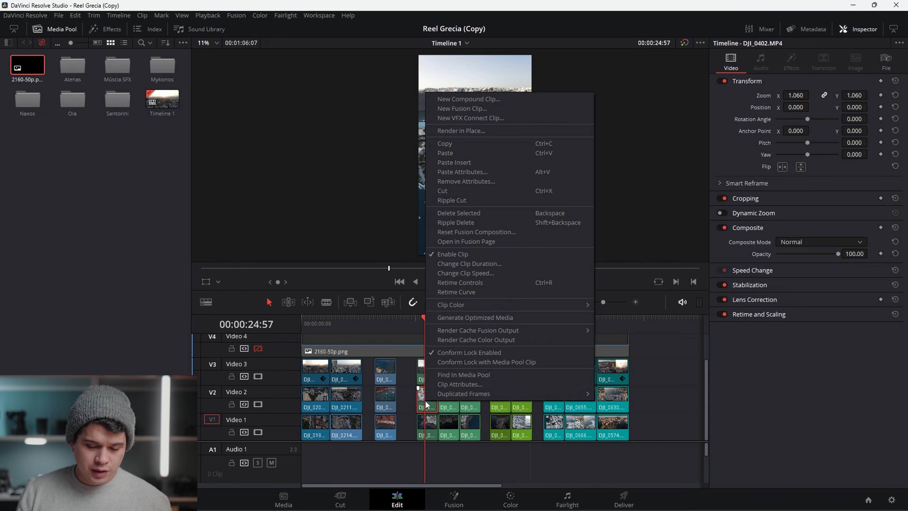
left_click(469, 144)
Paste its attributes onto all the other Video 2 clips.
left_click_drag(644, 402, 321, 406)
right_click(321, 405)
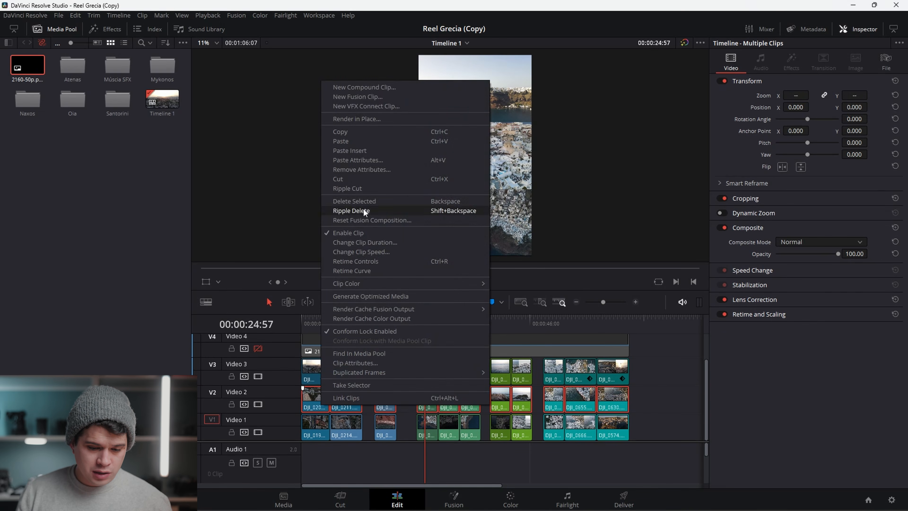
left_click(358, 160)
left_click(555, 402)
Copy the Video 1 clip's attributes and paste them onto all other Video 1 clips.
left_click(436, 429)
right_click(431, 428)
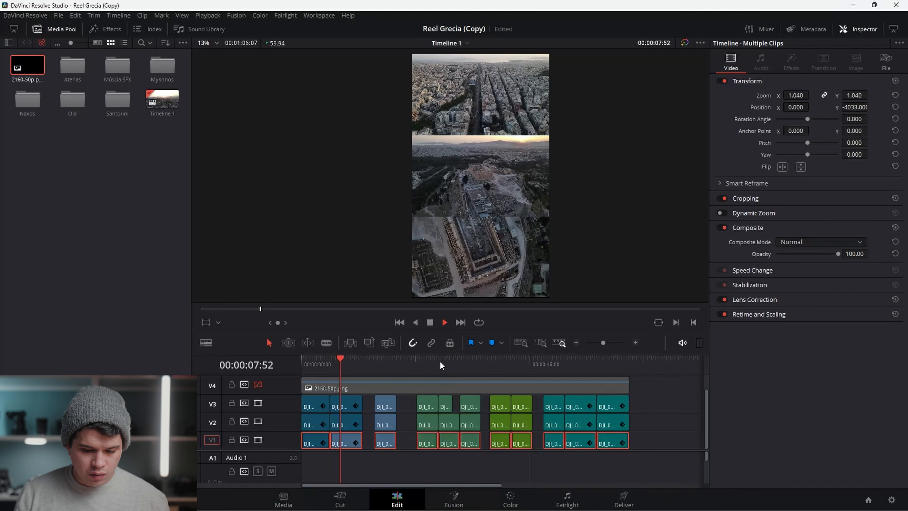
left_click(383, 358)
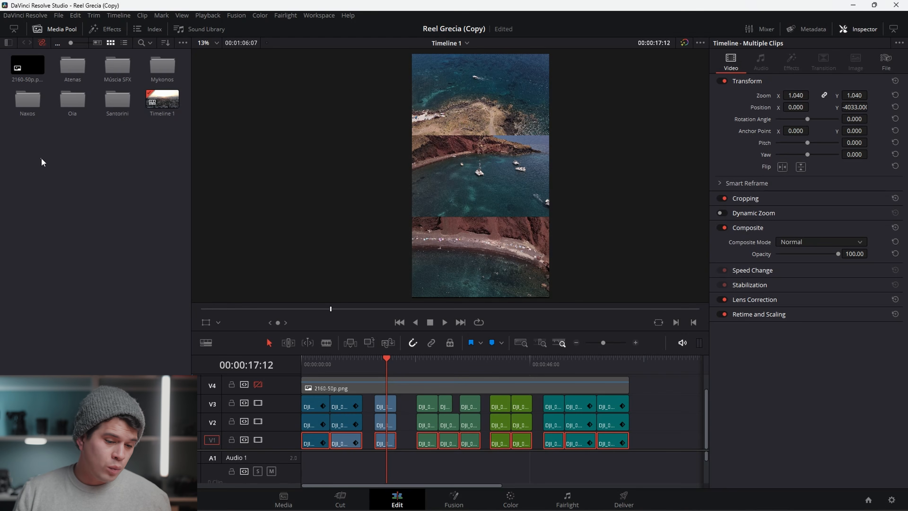
left_click(41, 159)
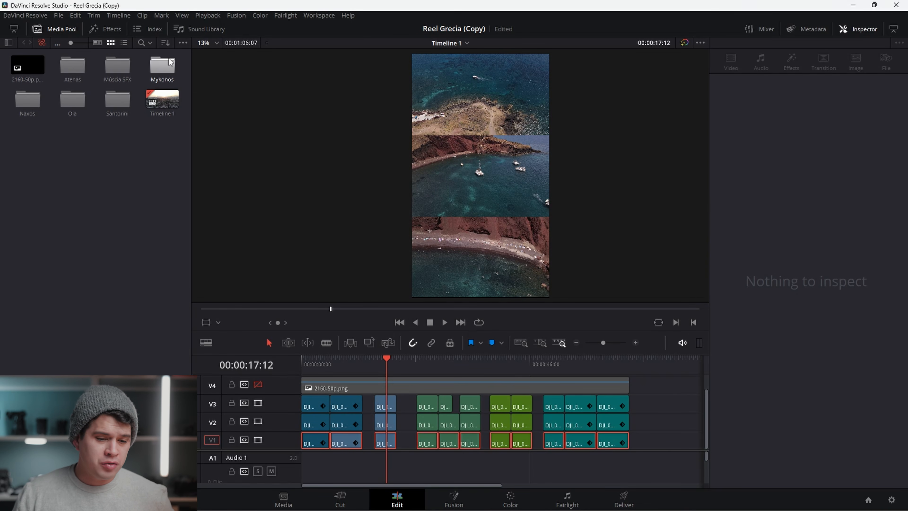
Open the Música SFX bin and add the ES_Calling Me music track to Audio 1.
double_click(126, 68)
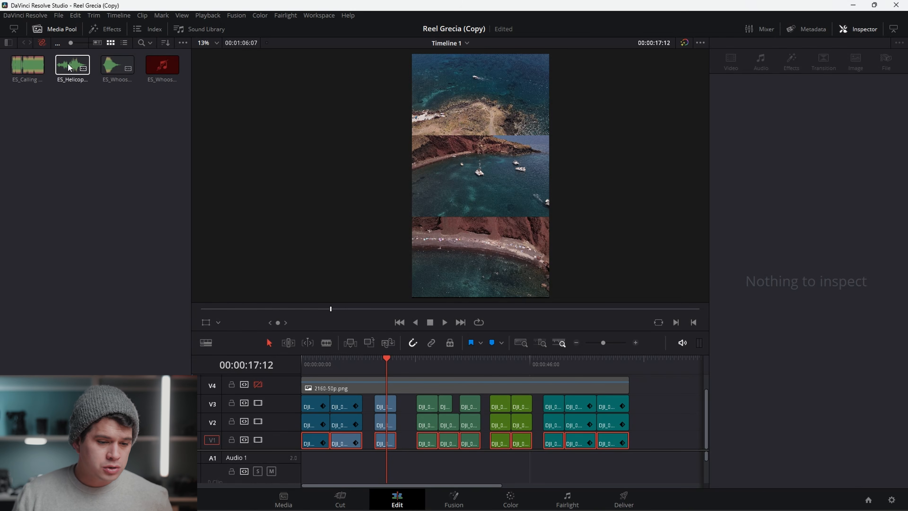
left_click_drag(27, 65, 308, 462)
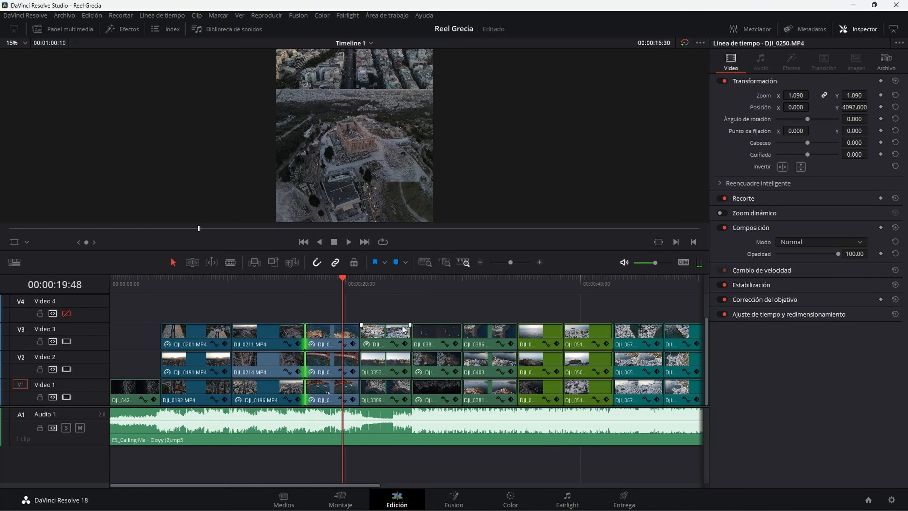
Add a marker at the start of the timeline above the title clip.
scroll(404, 330, "up", 5)
left_click(465, 282)
left_click_drag(478, 296, 501, 388)
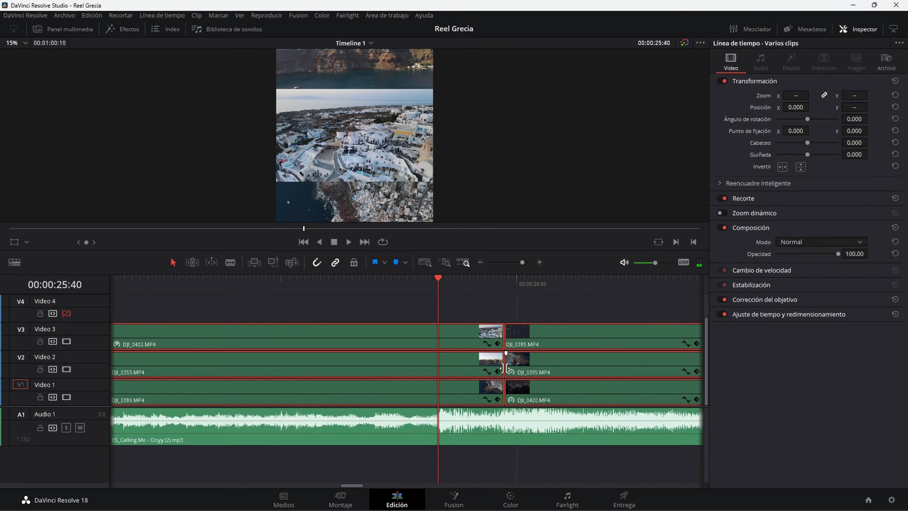
left_click_drag(506, 368, 438, 369)
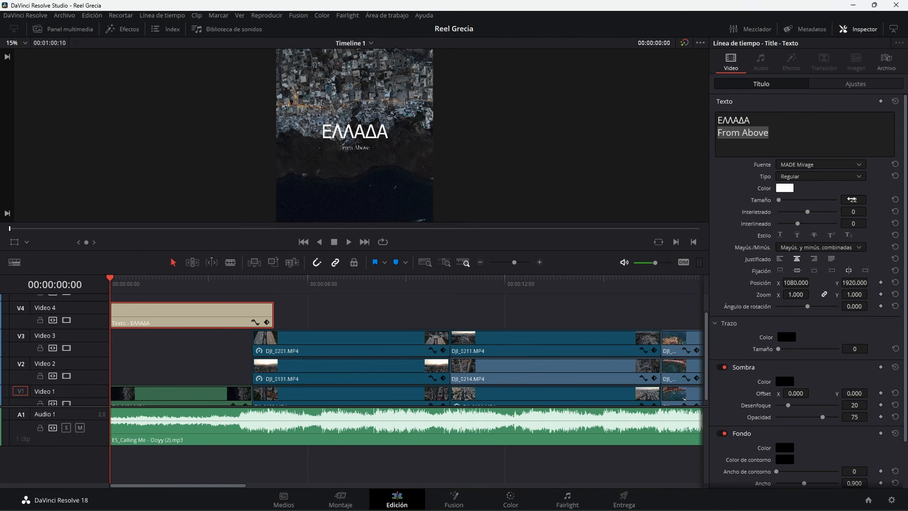
key("m")
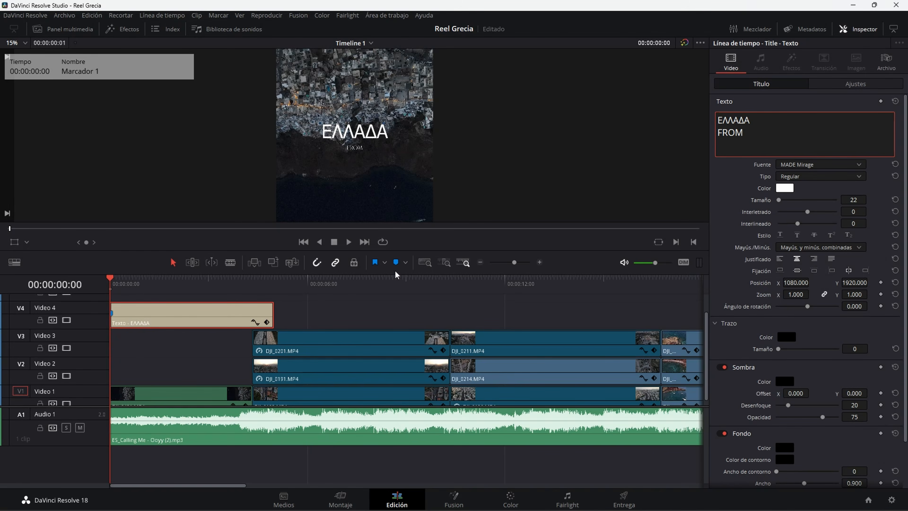